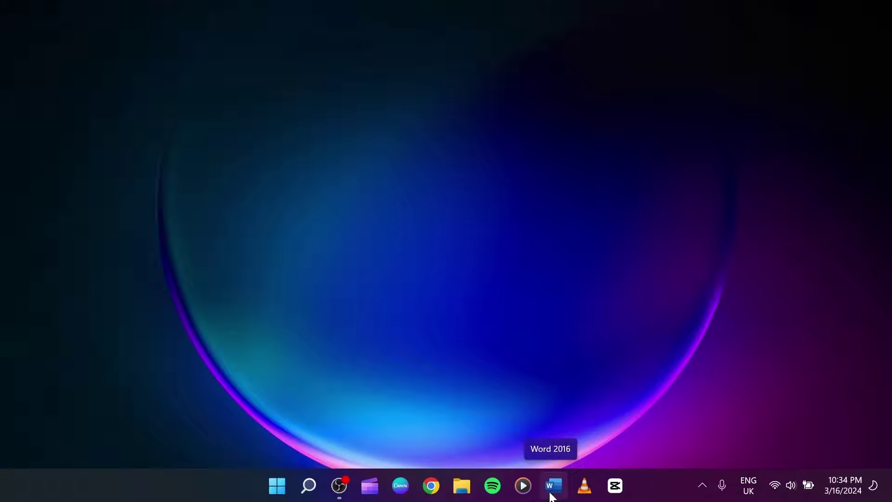
Open a maximized File Explorer at Local Disk (C:) > Program Files and select the Microsoft Office folder.
{"action": "left_click", "coordinate": [463, 492]}
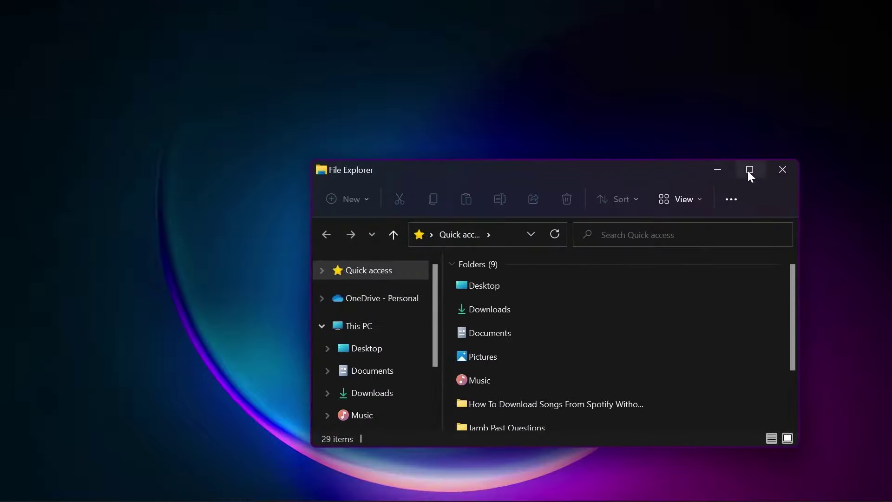
{"action": "left_click", "coordinate": [748, 172]}
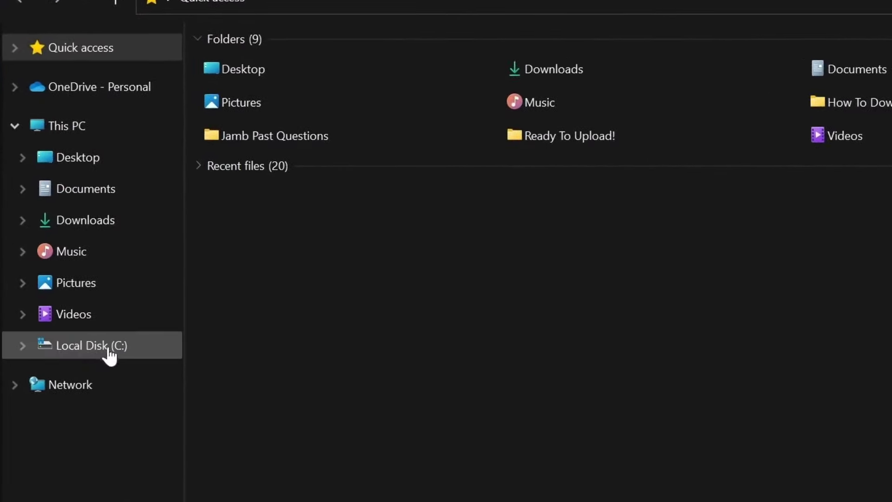
{"action": "left_click", "coordinate": [117, 346]}
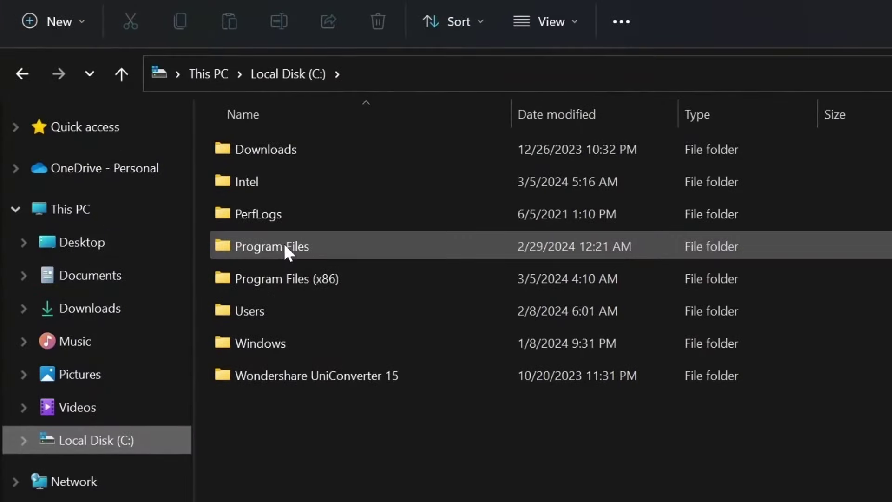
{"action": "left_click", "coordinate": [286, 246]}
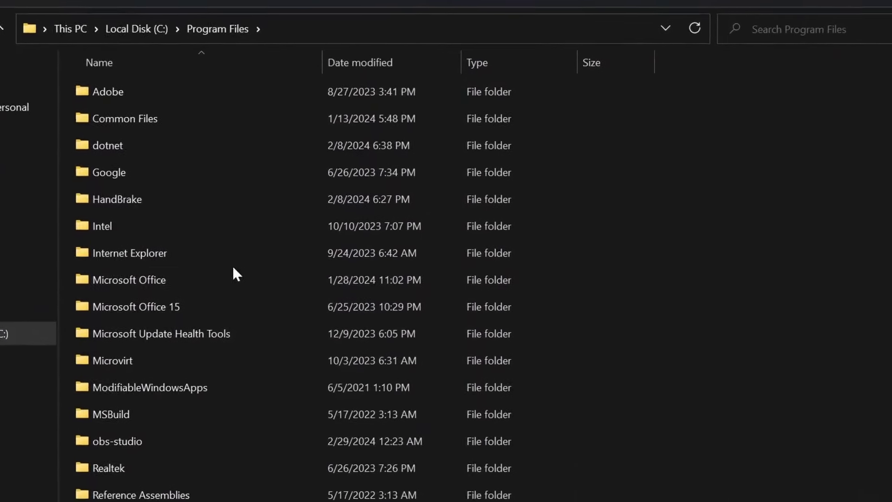
{"action": "left_click", "coordinate": [140, 280]}
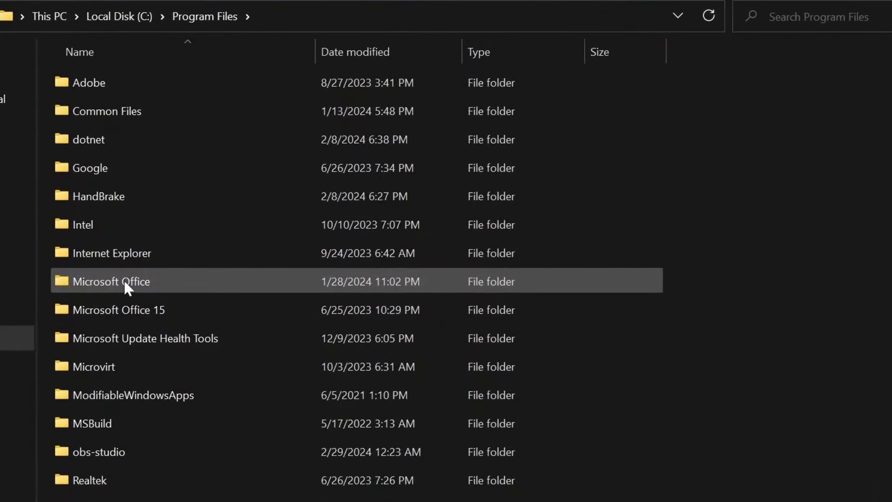
{"action": "left_click", "coordinate": [107, 311]}
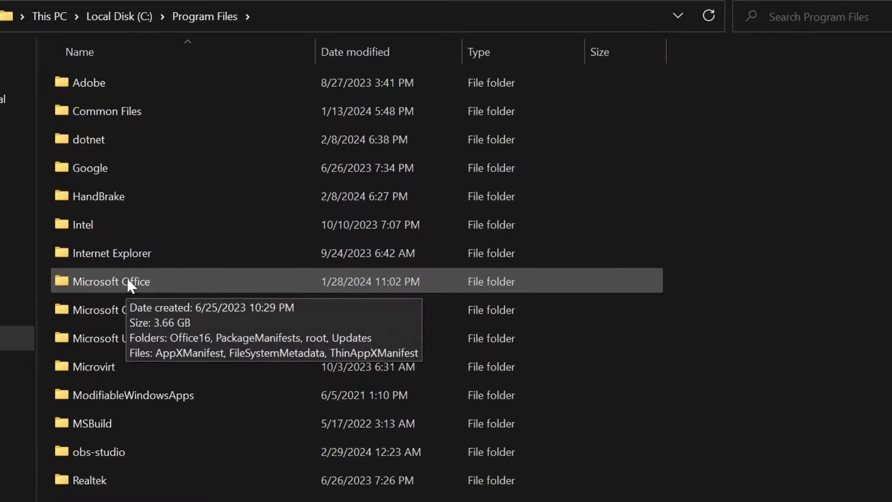
{"action": "mouse_move", "coordinate": [129, 280]}
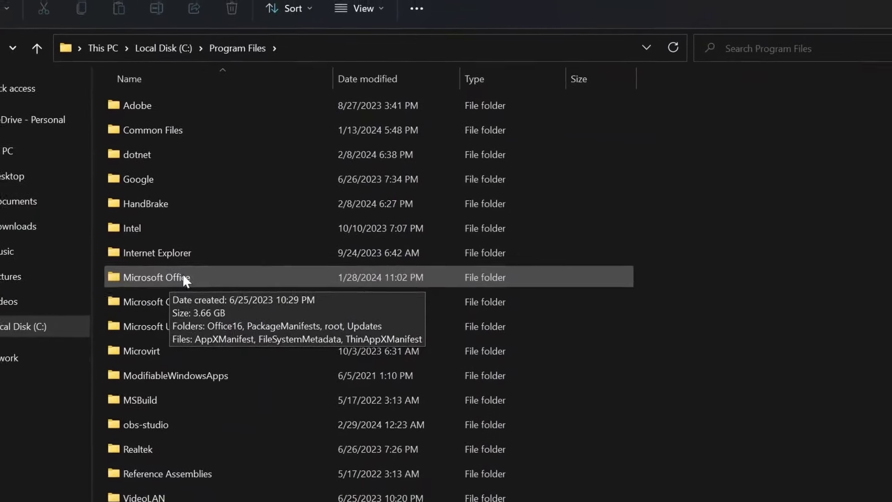
Open Microsoft Office > Office16 and select the OSPPREARM application.
{"action": "double_click", "coordinate": [212, 277]}
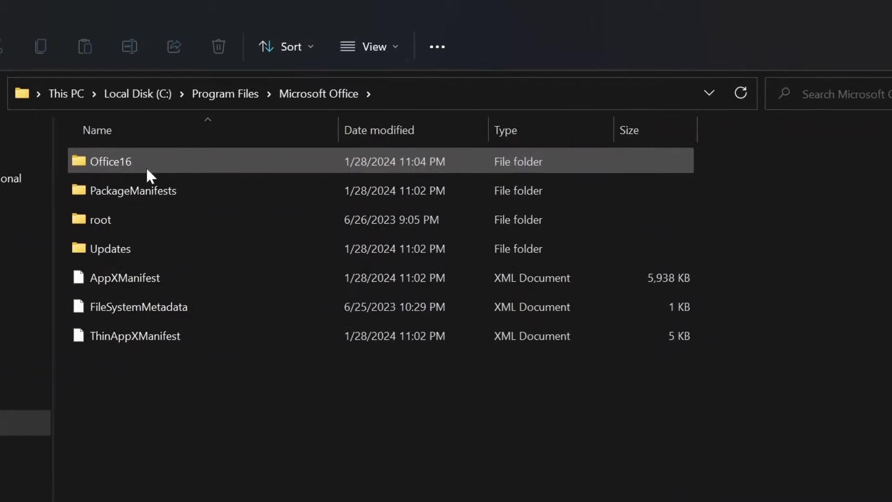
{"action": "mouse_move", "coordinate": [174, 122]}
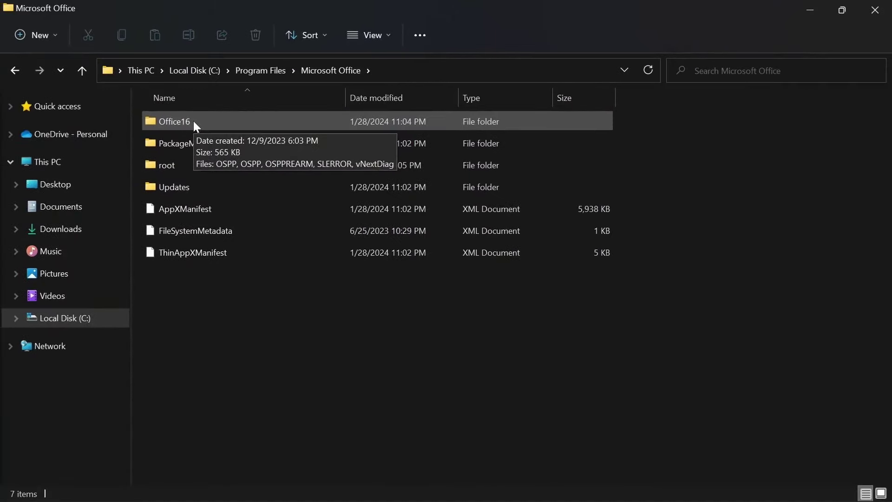
{"action": "double_click", "coordinate": [193, 120]}
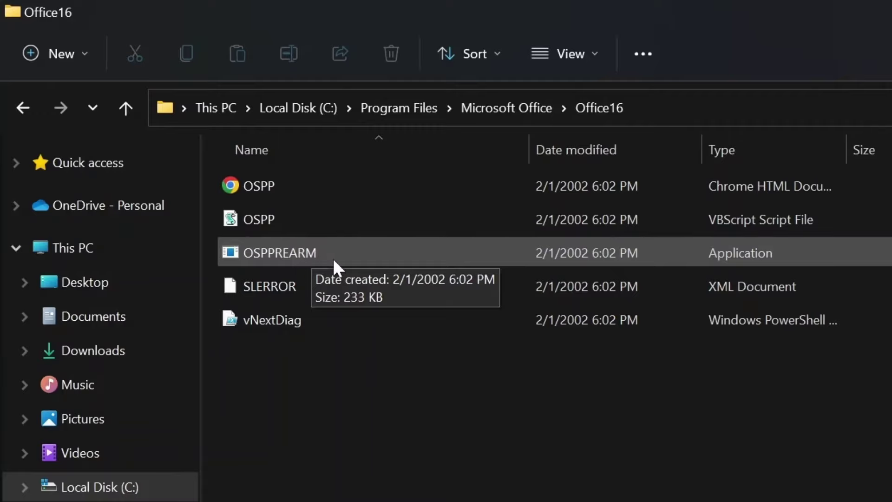
{"action": "left_click", "coordinate": [285, 258]}
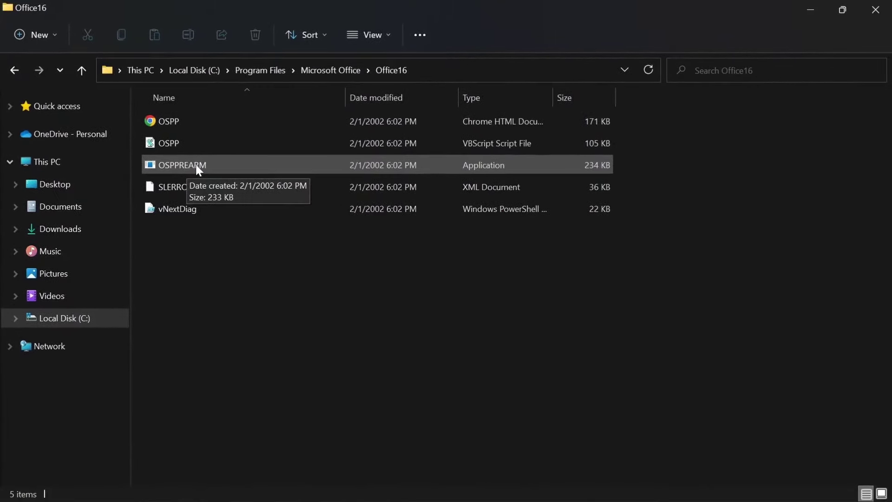
Run OSPPREARM as administrator, approving the permission prompt, then launch it as administrator twice more.
{"action": "right_click", "coordinate": [196, 164]}
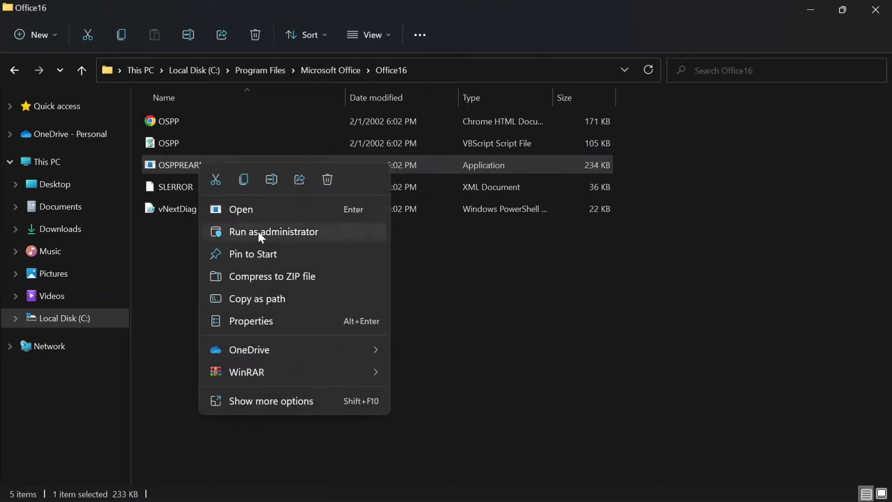
{"action": "left_click", "coordinate": [259, 231]}
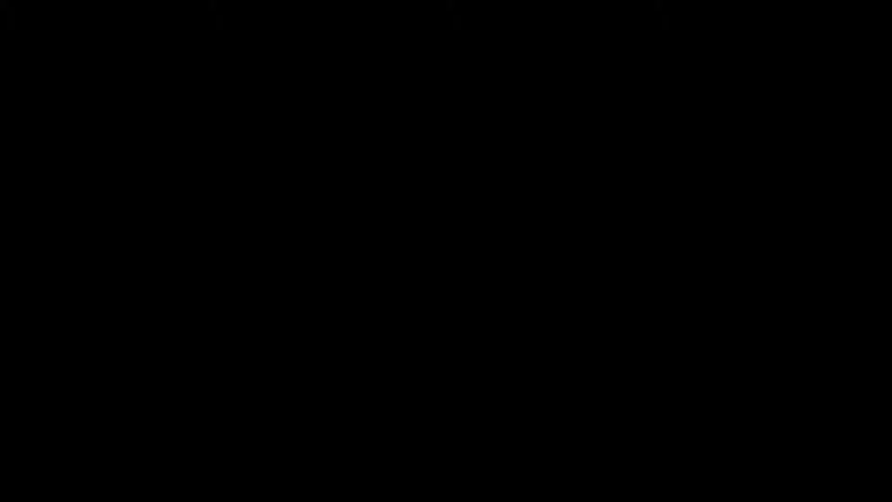
{"action": "left_click", "coordinate": [395, 347]}
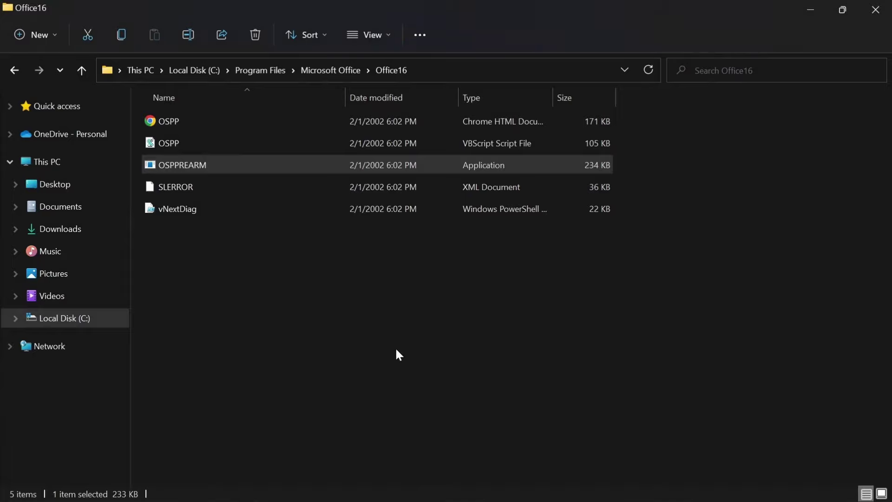
{"action": "right_click", "coordinate": [182, 165]}
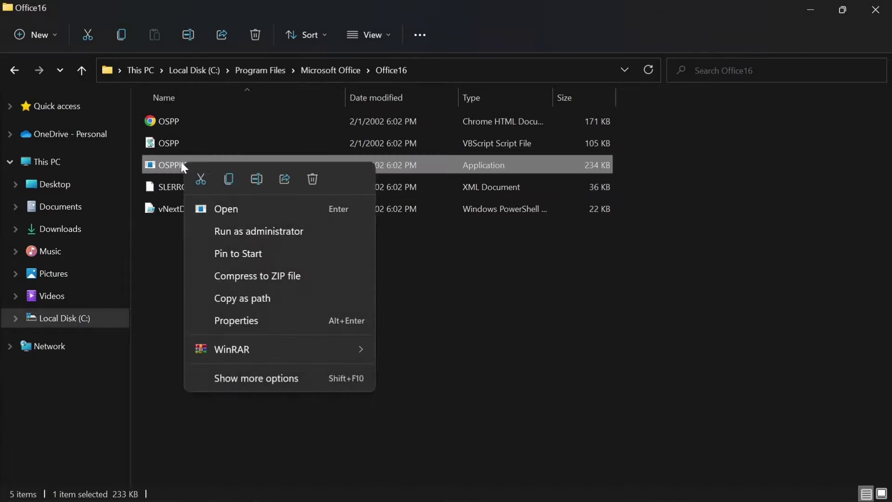
{"action": "left_click", "coordinate": [256, 231]}
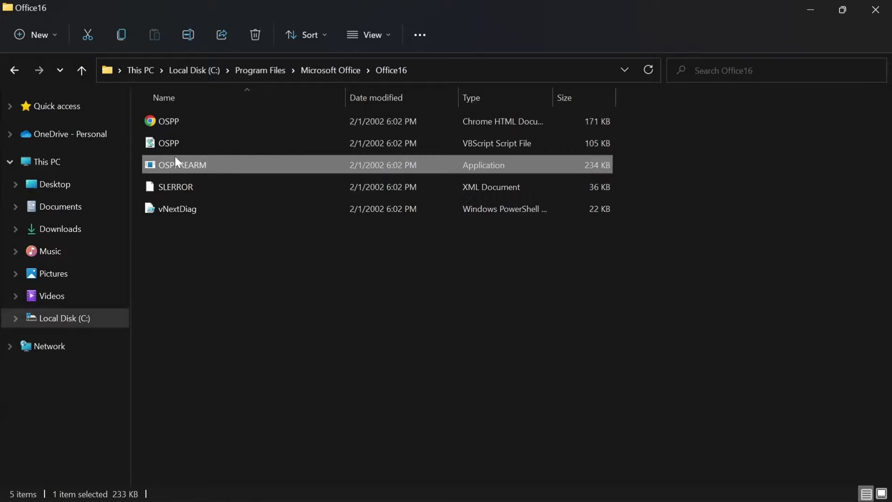
{"action": "right_click", "coordinate": [177, 162]}
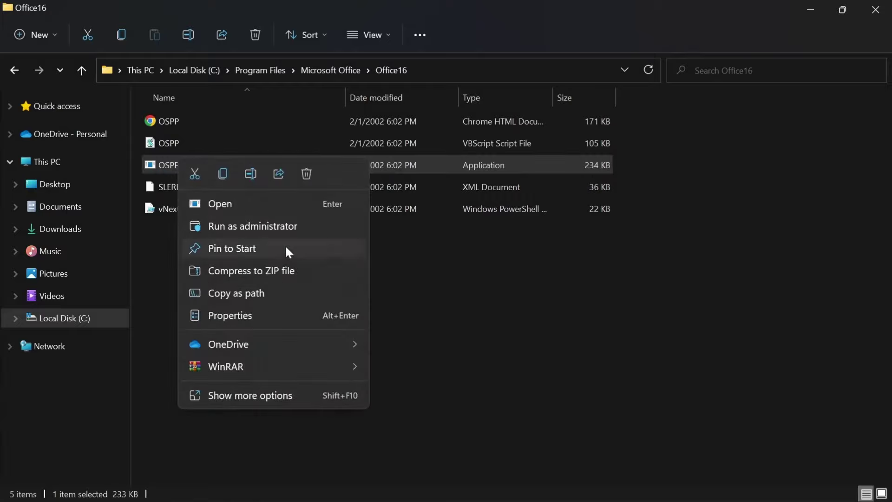
{"action": "left_click", "coordinate": [278, 228]}
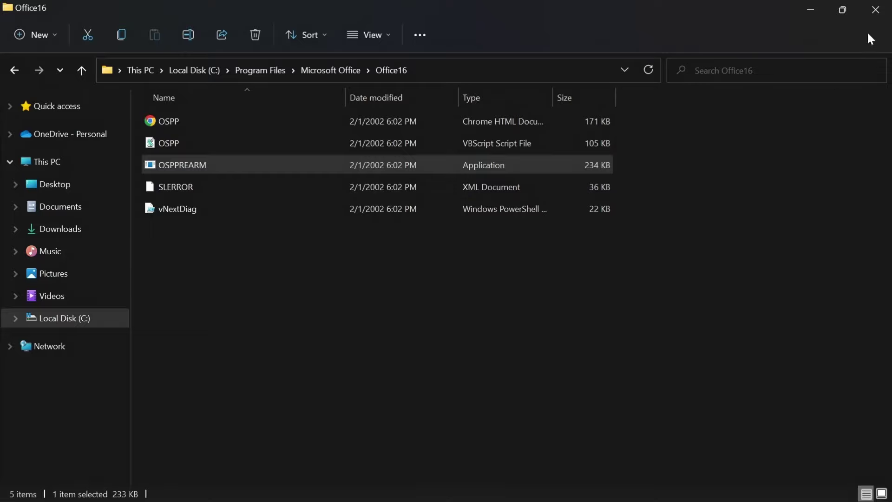
Close the Office16 window, start a blank Word document, and type 'ksdf' on the page.
{"action": "left_click", "coordinate": [875, 9]}
{"action": "mouse_move", "coordinate": [446, 499]}
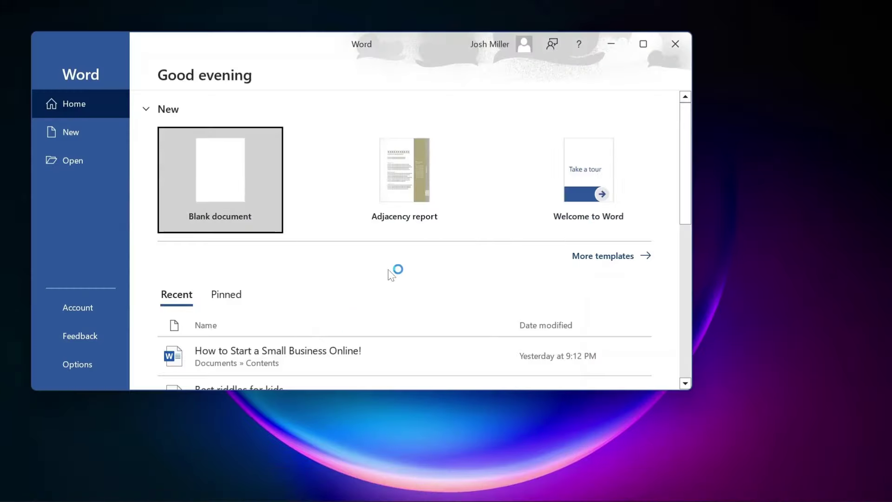
{"action": "left_click", "coordinate": [245, 170]}
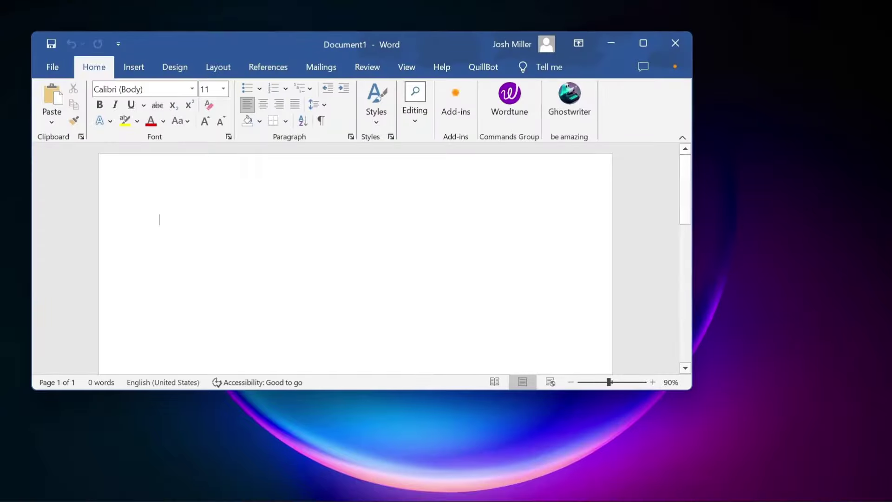
{"action": "type", "text": "ksdf"}
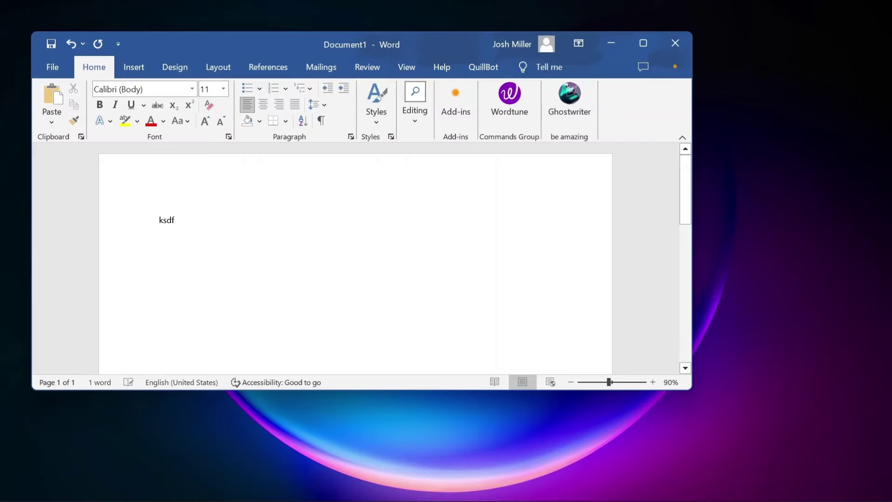
{"action": "triple_click", "coordinate": [254, 237]}
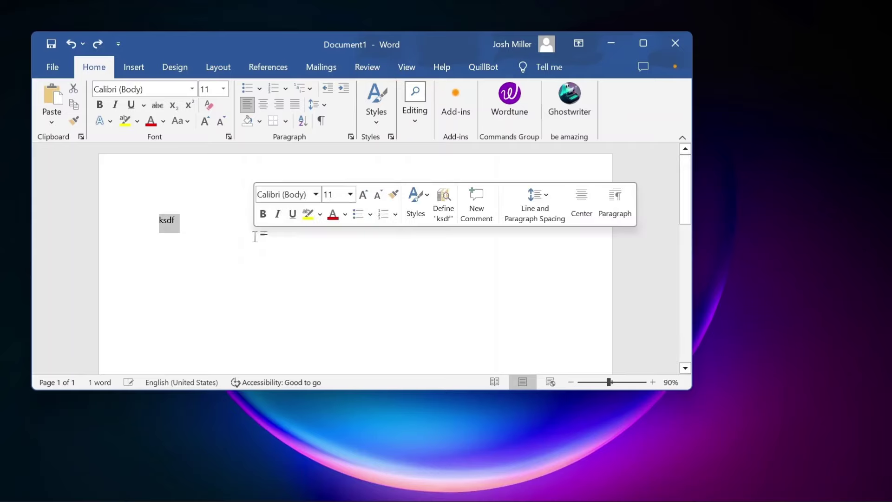
{"action": "key", "text": "End"}
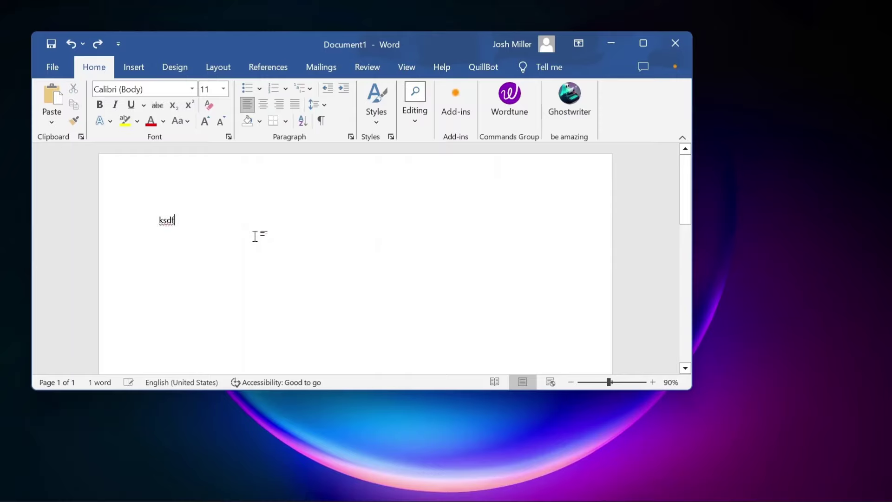